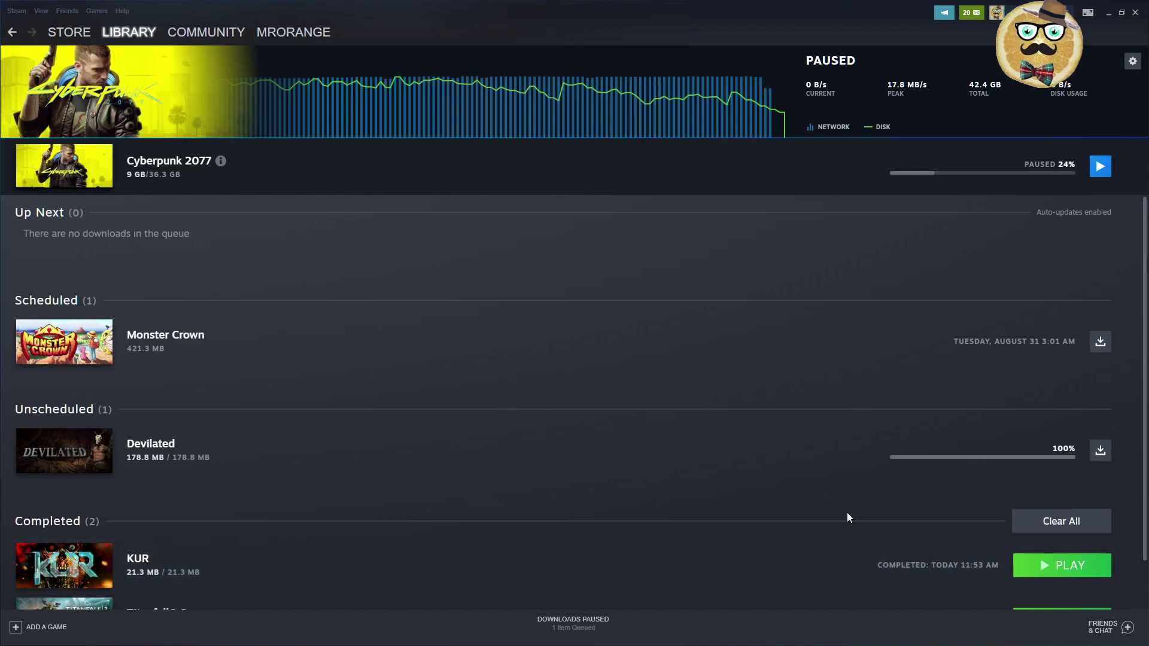
# Resume the paused Cyberpunk 2077 update and check its download and disk progress.
pyautogui.scroll(-1, 846, 512)
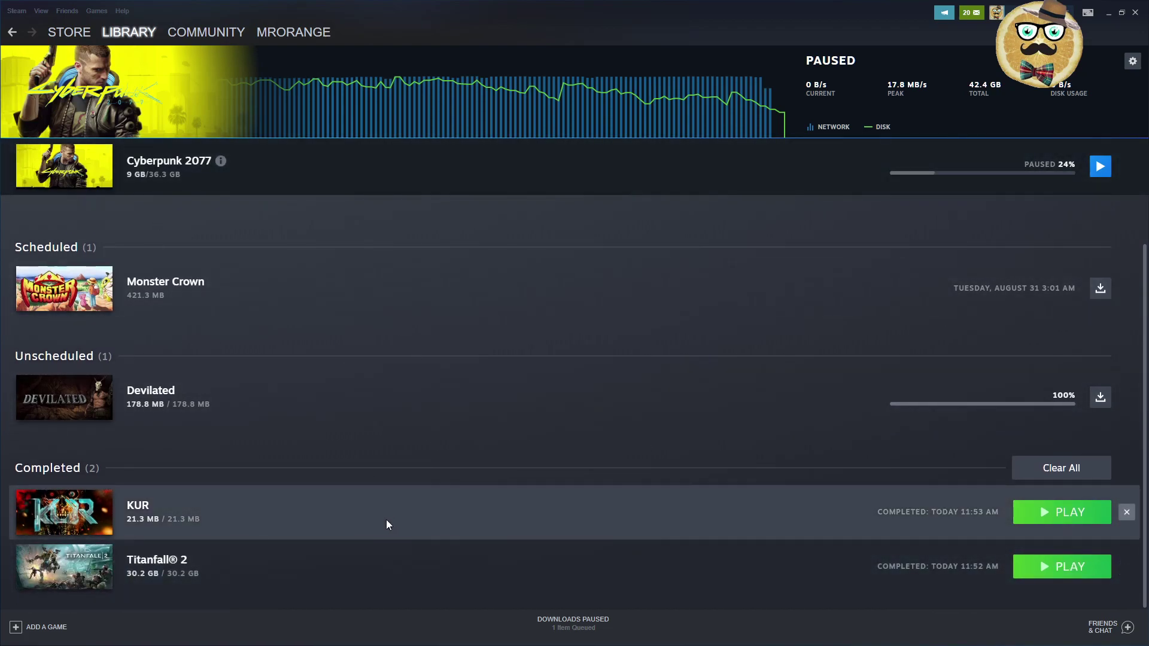
pyautogui.scroll(1, 389, 514)
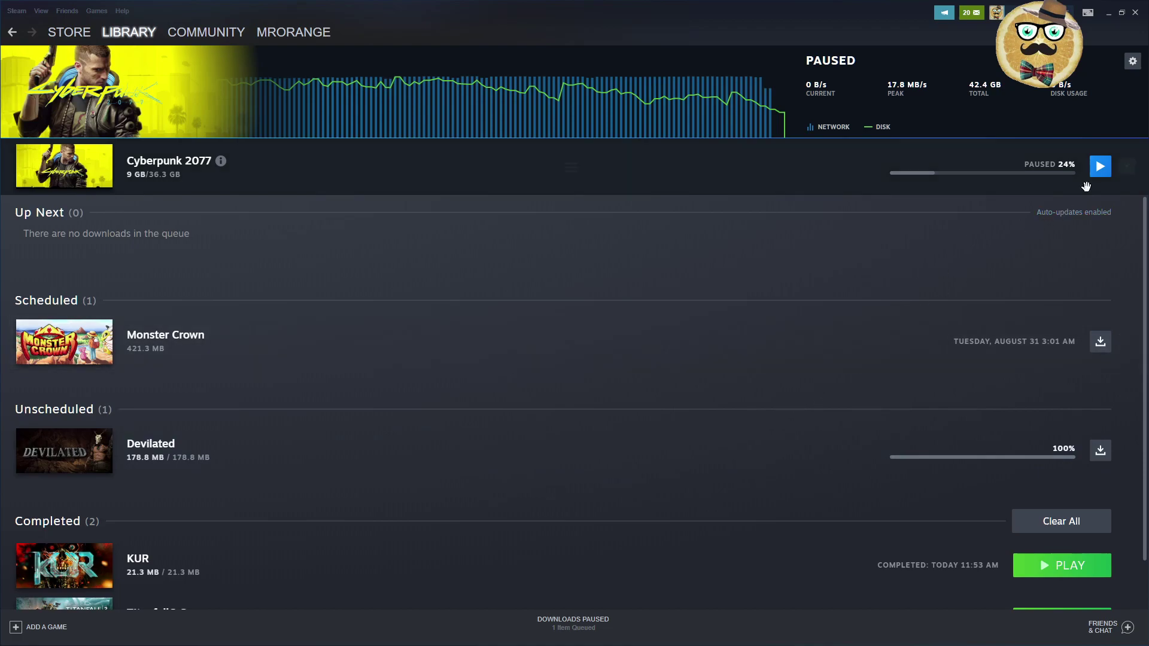
pyautogui.click(1103, 174)
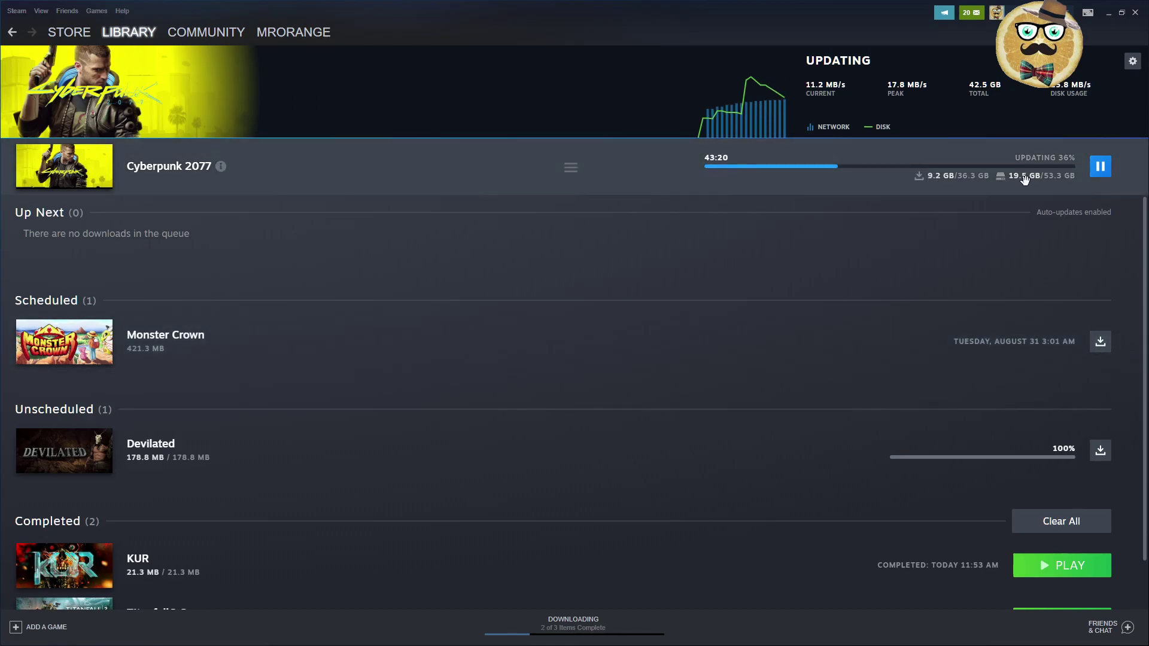
pyautogui.moveTo(1024, 179)
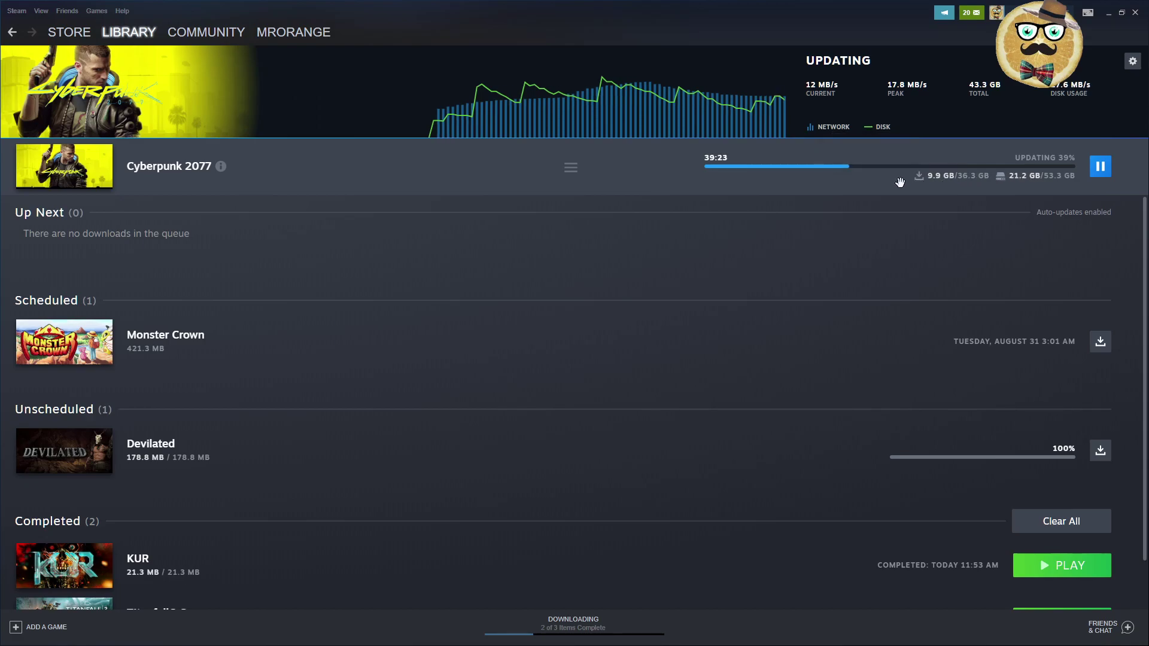
# Review the scheduled, unscheduled and completed downloads, and pause the Cyberpunk 2077 update.
pyautogui.scroll(-1, 712, 299)
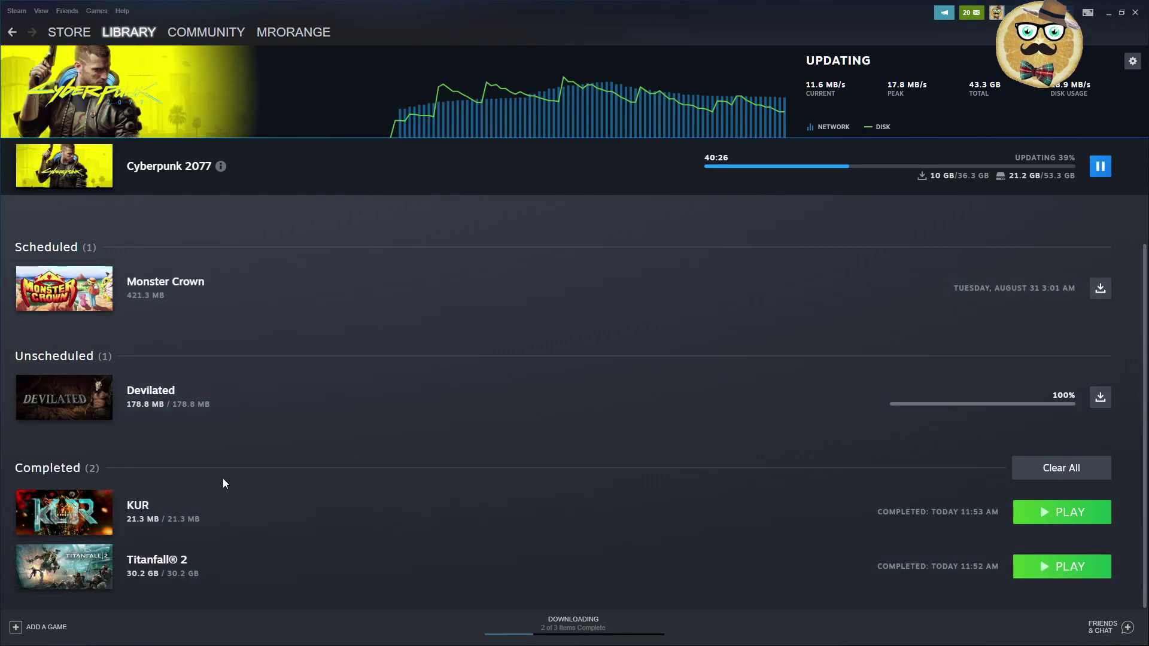
pyautogui.scroll(1, 261, 449)
pyautogui.scroll(-1, 260, 464)
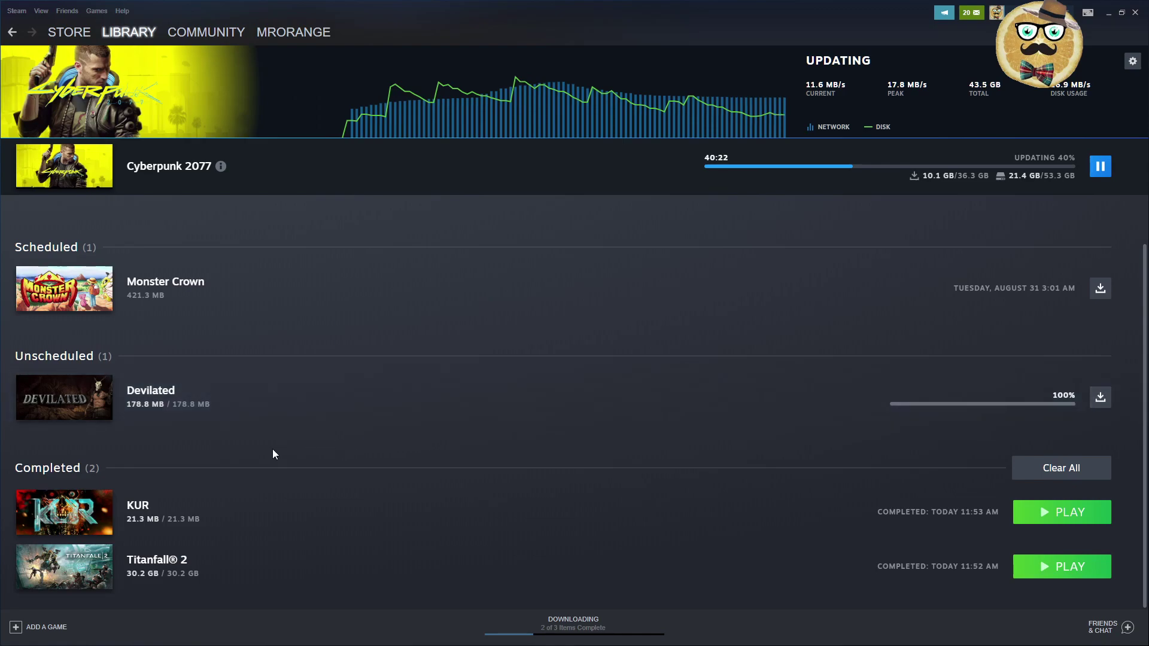
pyautogui.scroll(1, 303, 504)
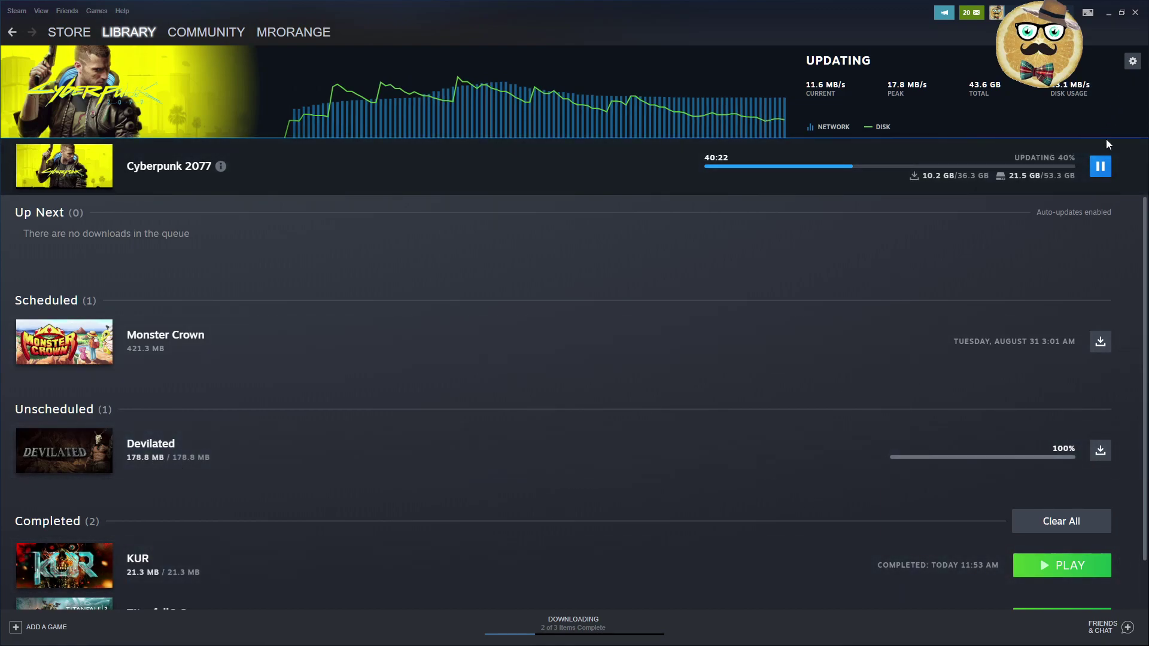
pyautogui.click(1100, 167)
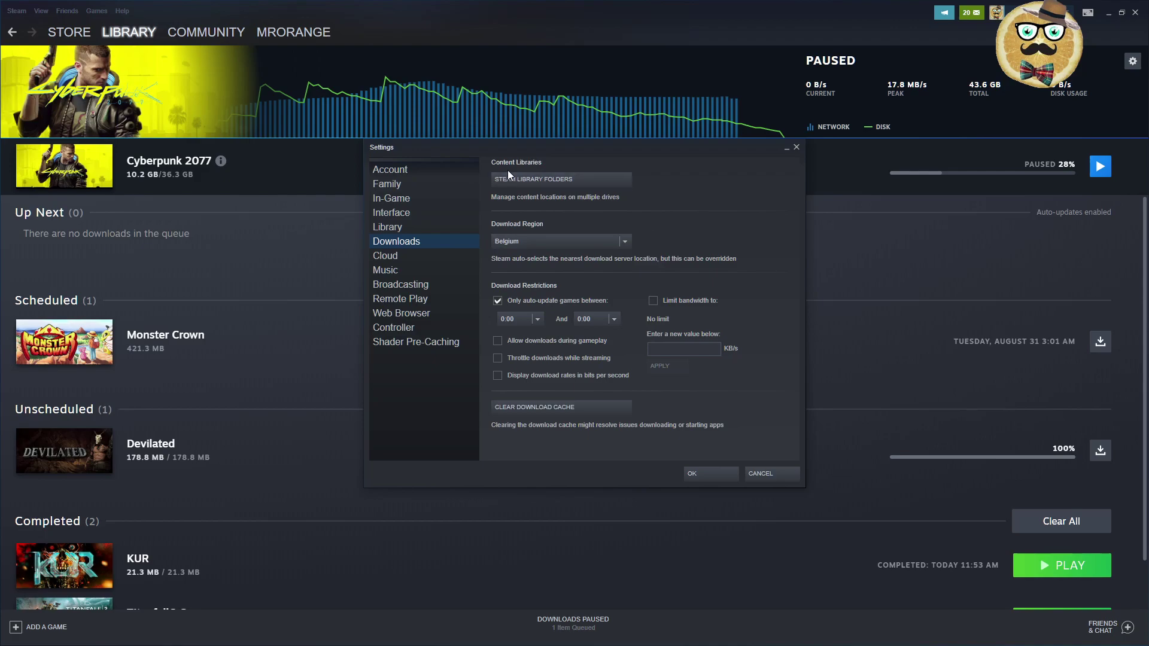
# Open the Steam library folders manager from the download settings and look through the available drives.
pyautogui.click(585, 178)
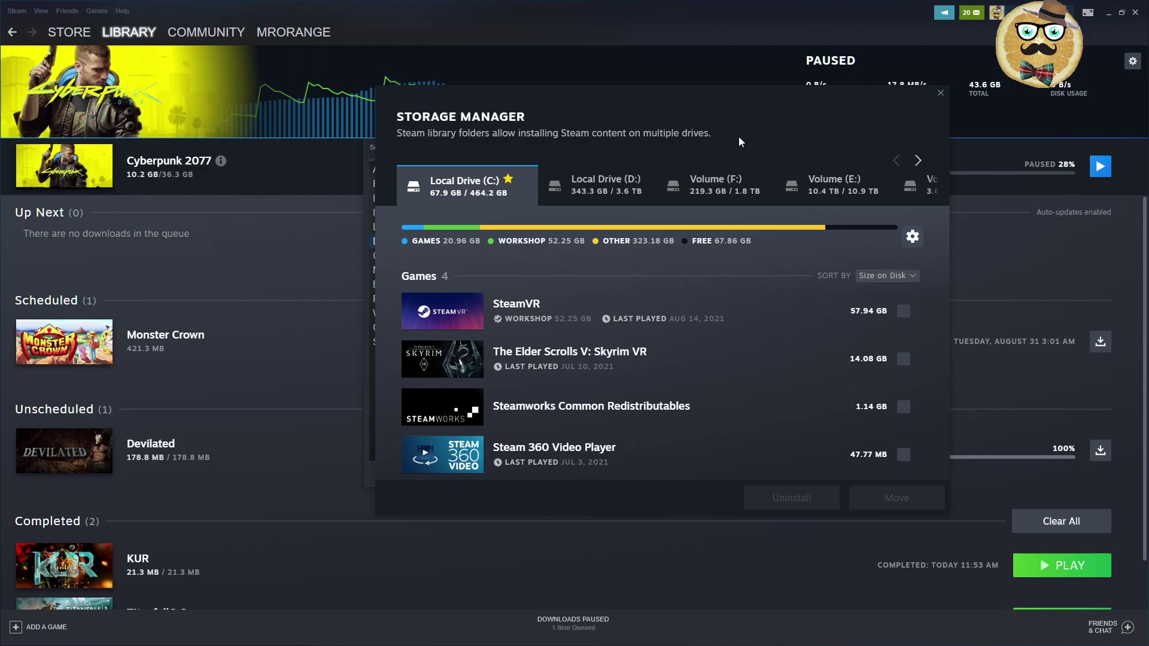
pyautogui.click(917, 162)
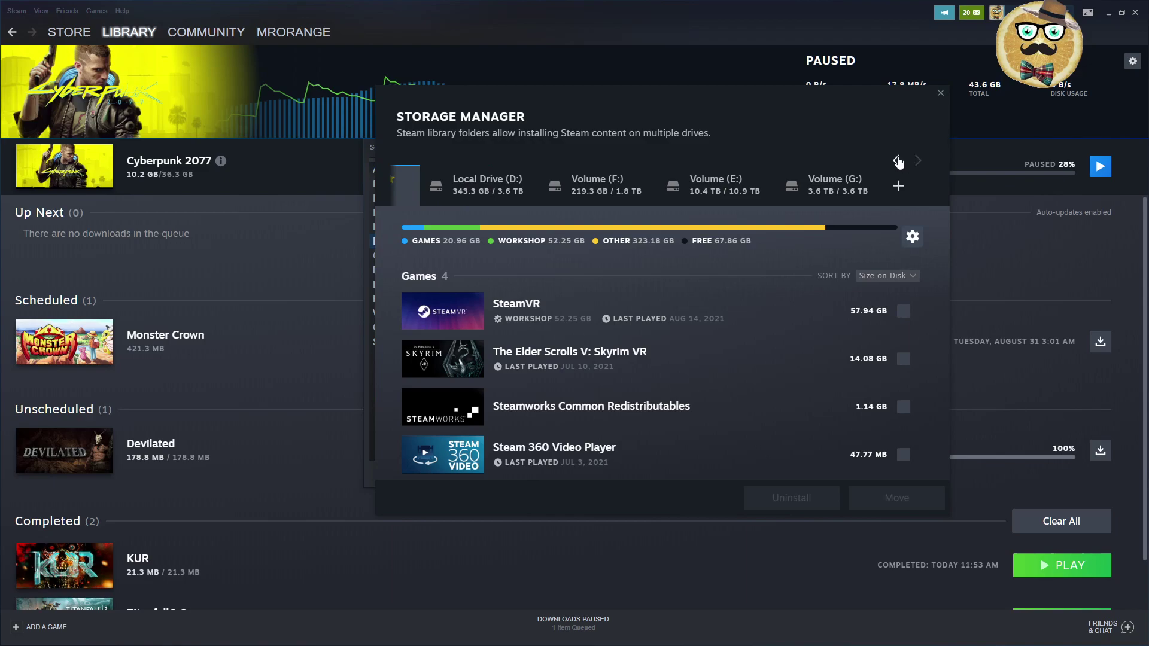
pyautogui.click(897, 160)
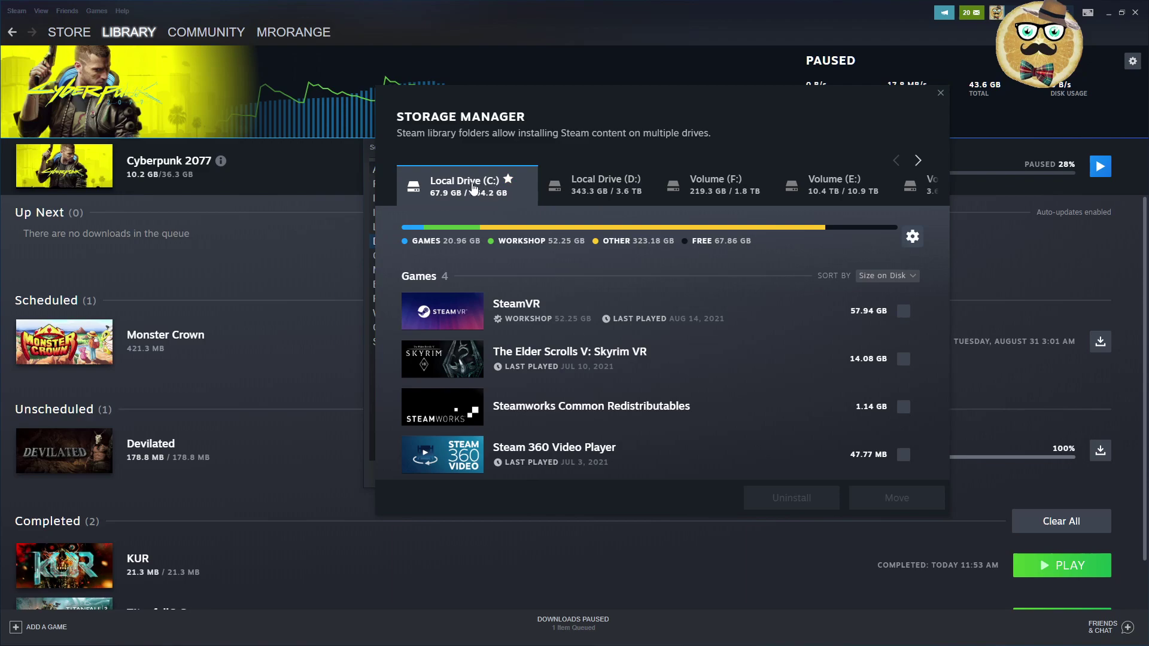
# Browse the games installed on Local Drive (D:) and view the folder options for that drive.
pyautogui.click(592, 193)
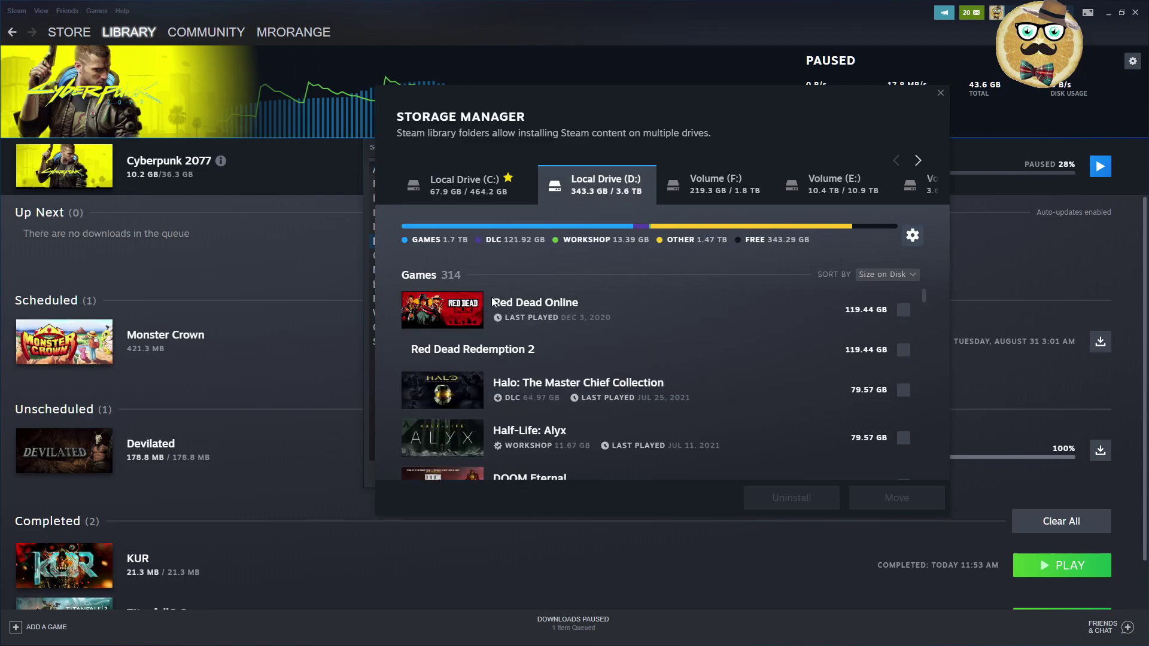
pyautogui.scroll(-15, 602, 386)
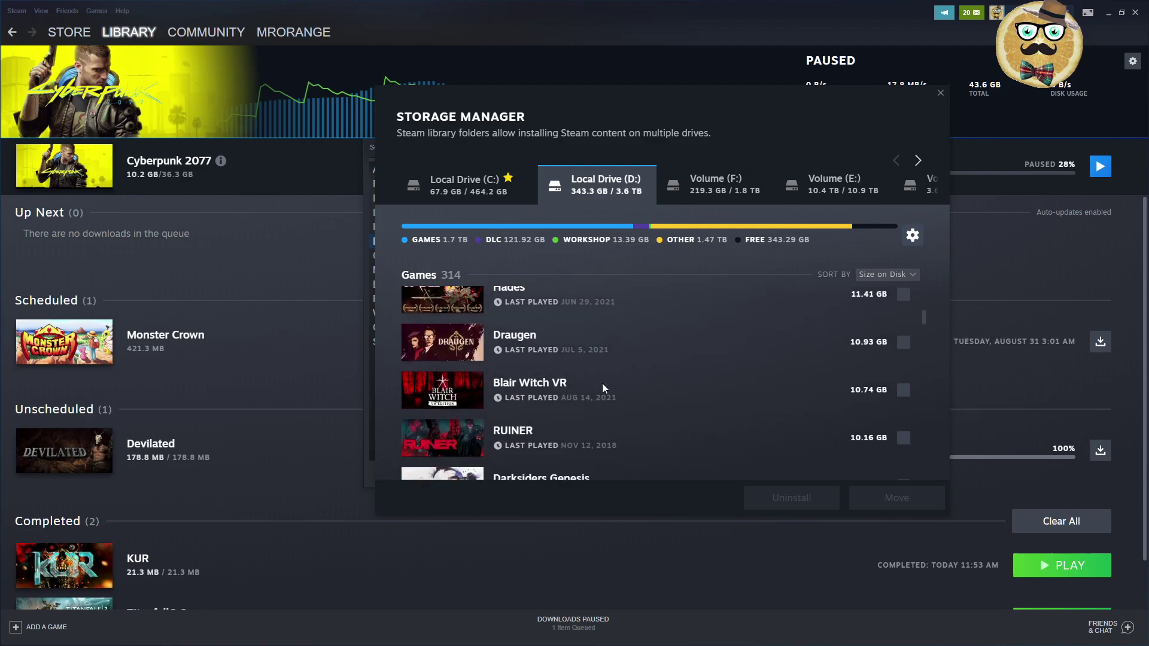
pyautogui.scroll(15, 602, 383)
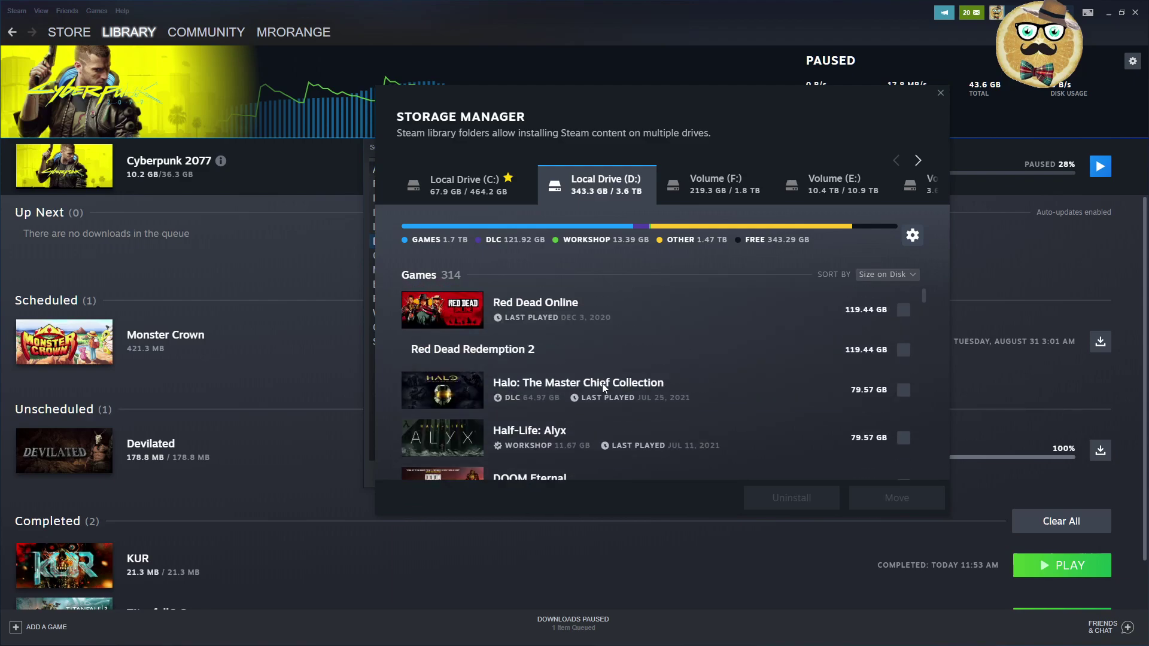
pyautogui.click(915, 236)
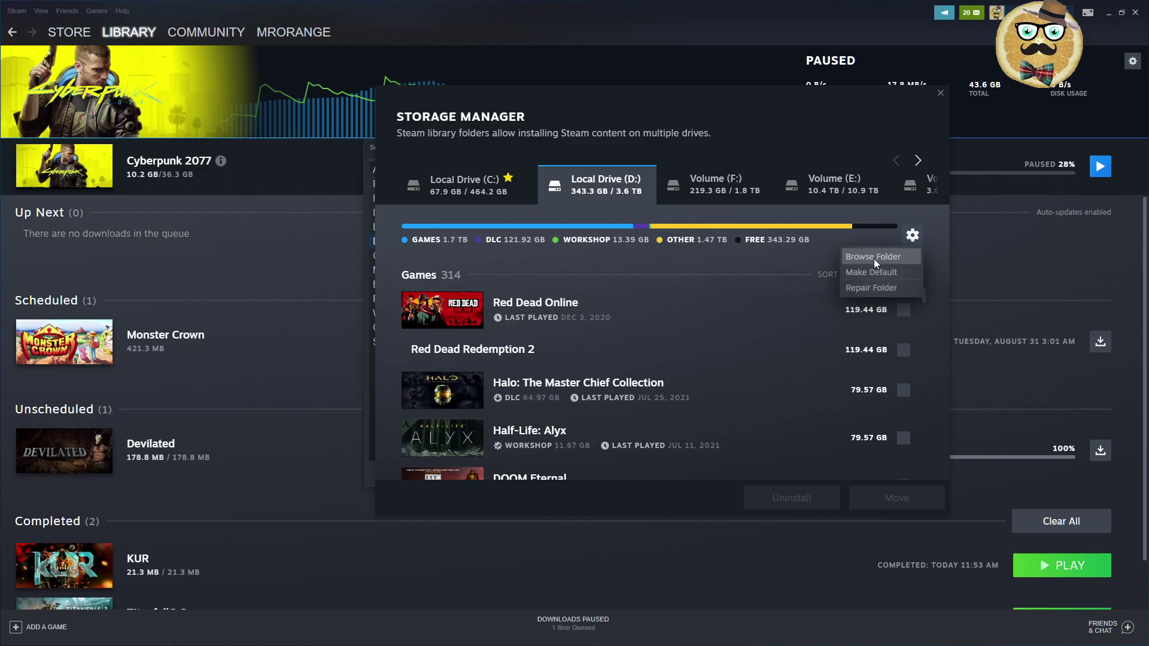
pyautogui.click(715, 280)
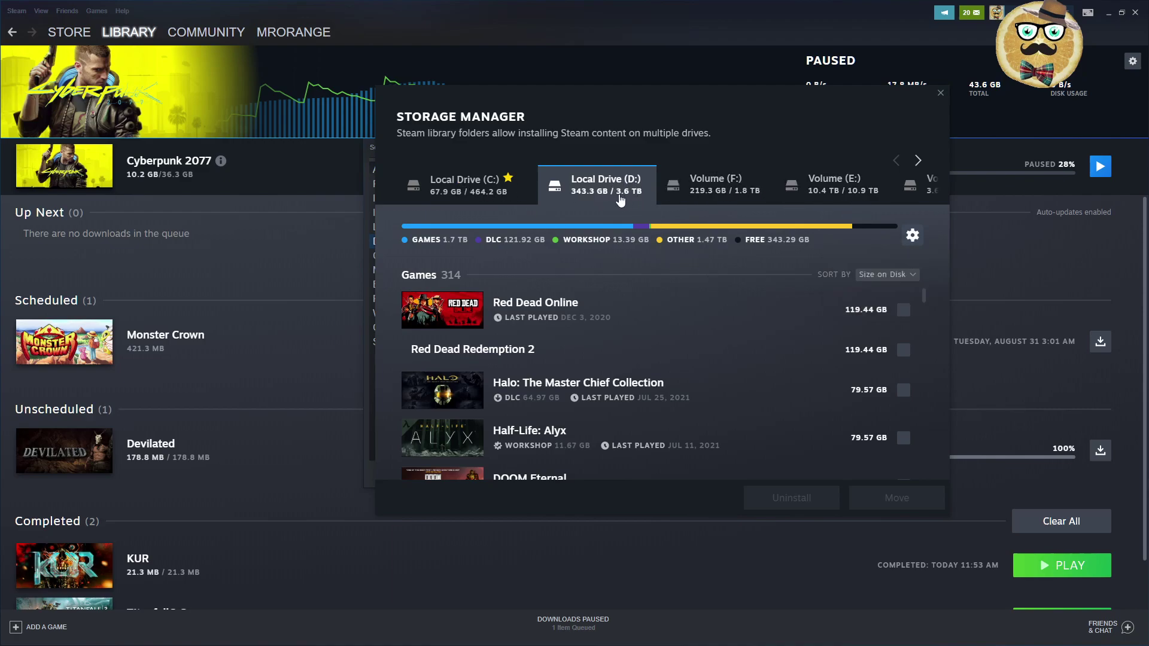
# Examine the storage breakdown and game list of Local Drive (D:), switch back to Local Drive (C:) and close the Storage Manager.
pyautogui.scroll(-2, 647, 290)
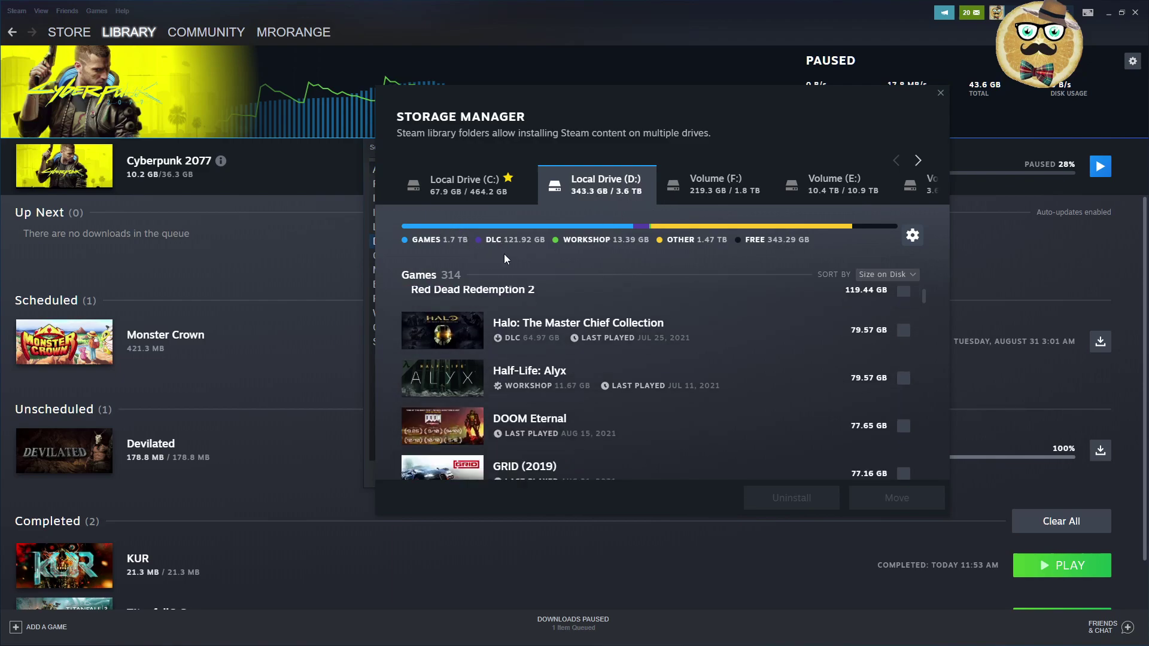
pyautogui.moveTo(492, 239); pyautogui.dragTo(711, 239)
pyautogui.scroll(-5, 631, 329)
pyautogui.scroll(8, 631, 329)
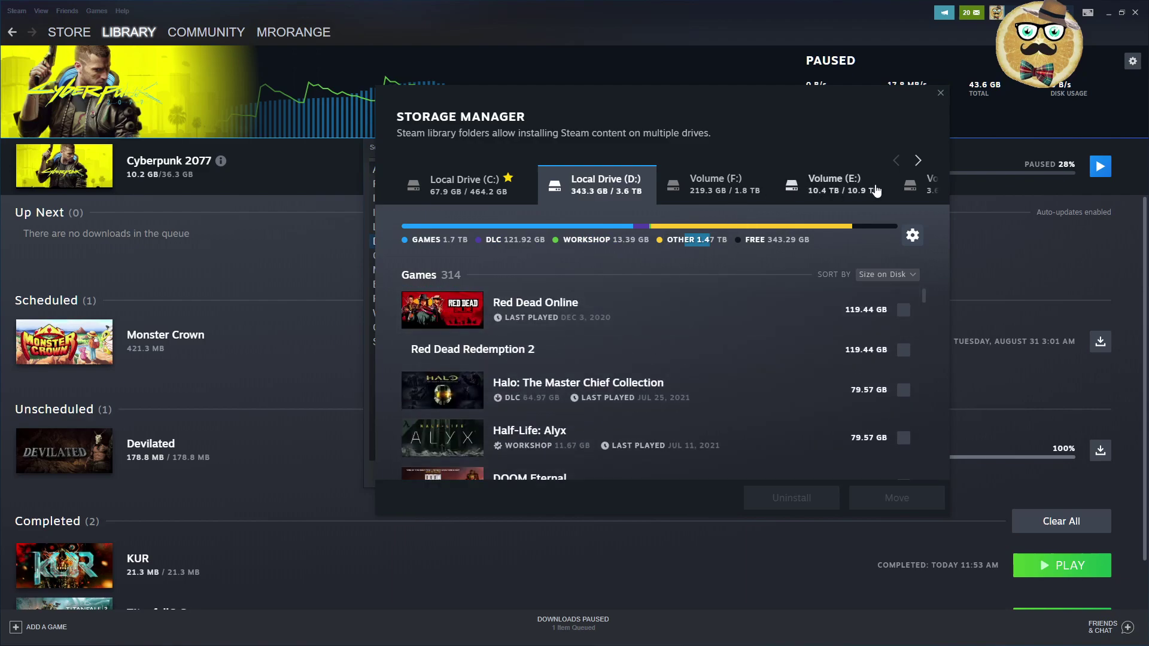
pyautogui.click(448, 189)
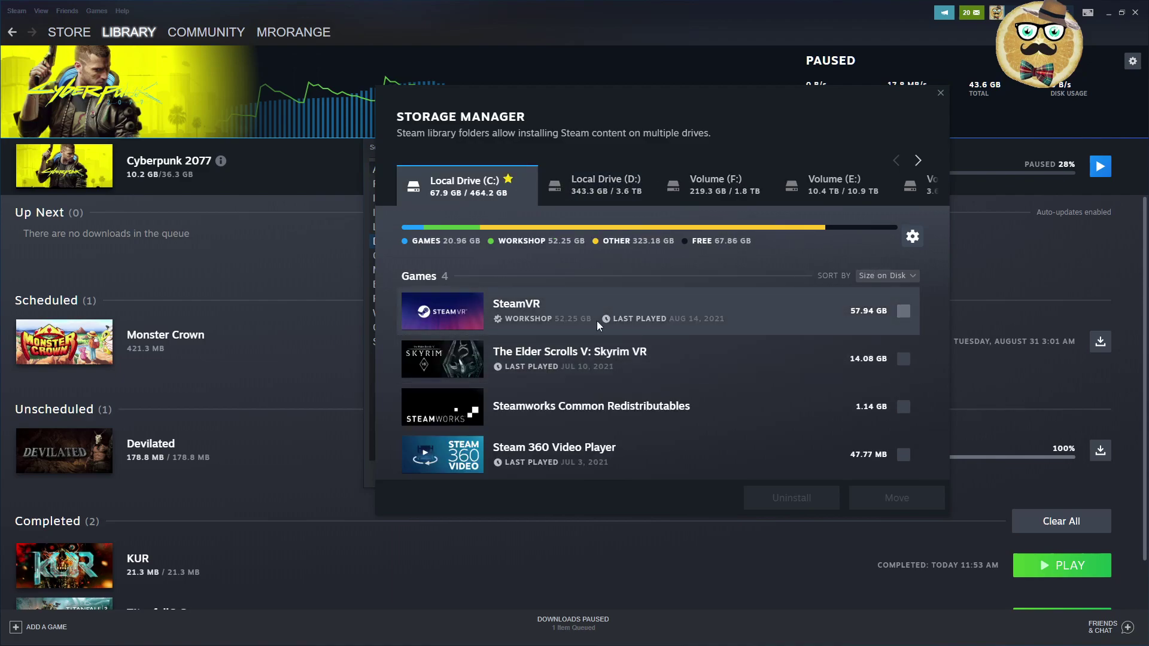
pyautogui.click(941, 93)
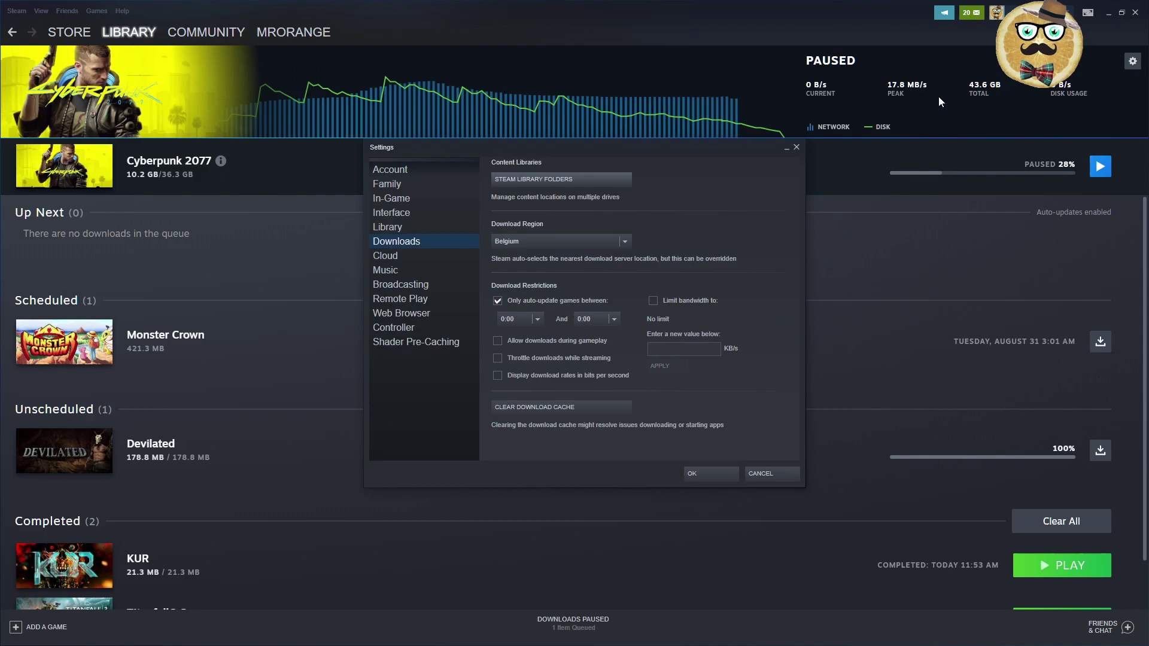
# Set the end time of the auto-update window to 0:01 and save the download settings.
pyautogui.click(614, 321)
pyautogui.click(601, 337)
pyautogui.press('BackSpace')
pyautogui.press('BackSpace')
pyautogui.press('BackSpace')
pyautogui.press('BackSpace')
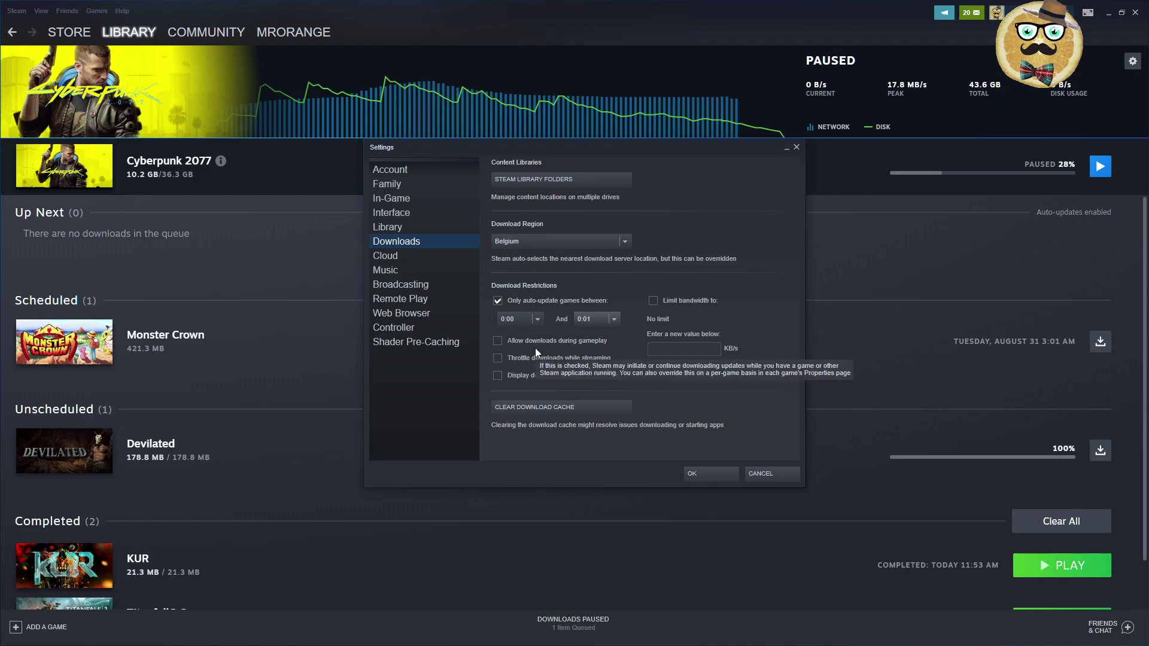
pyautogui.moveTo(610, 366)
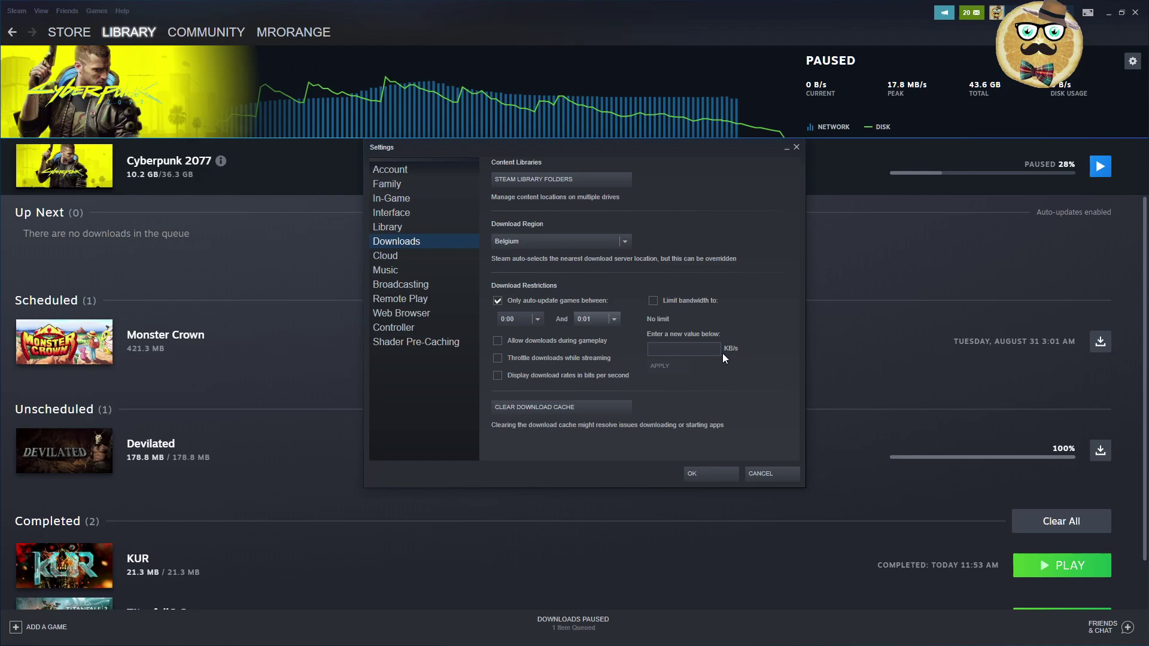
pyautogui.click(718, 473)
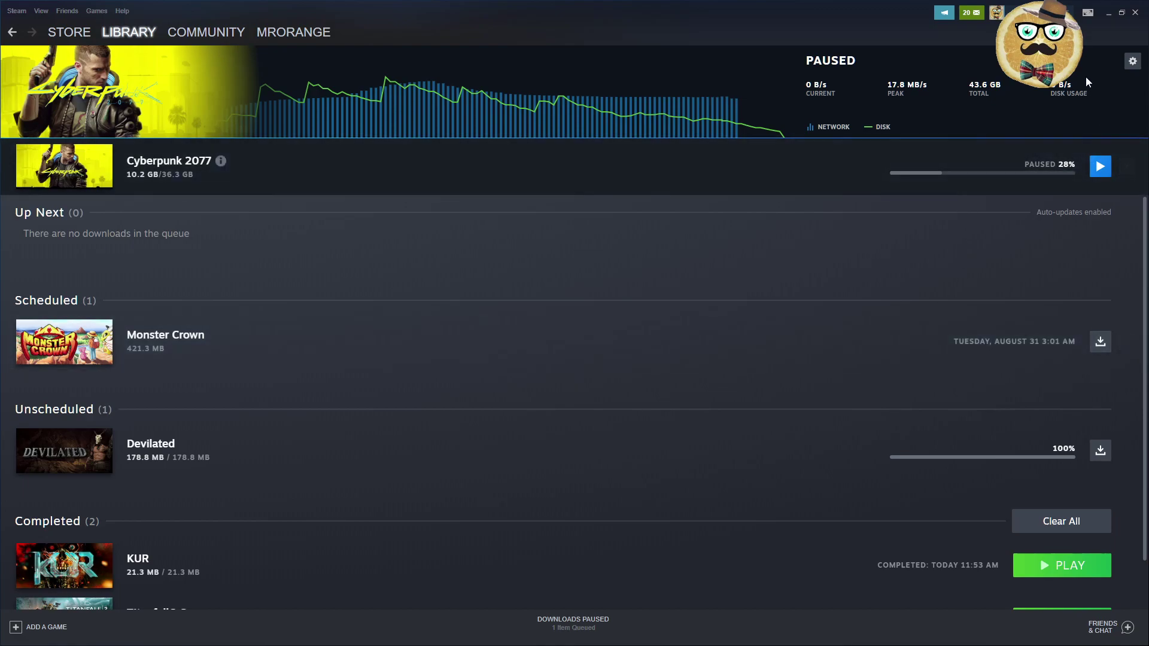
pyautogui.scroll(-1, 644, 366)
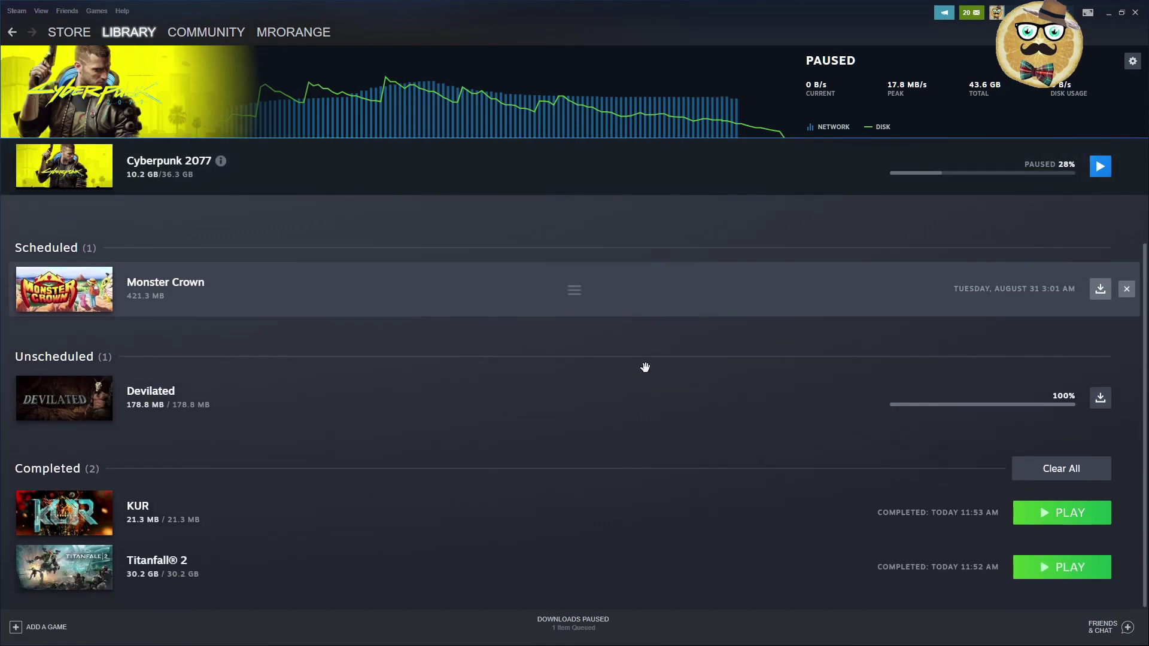
pyautogui.scroll(1, 646, 387)
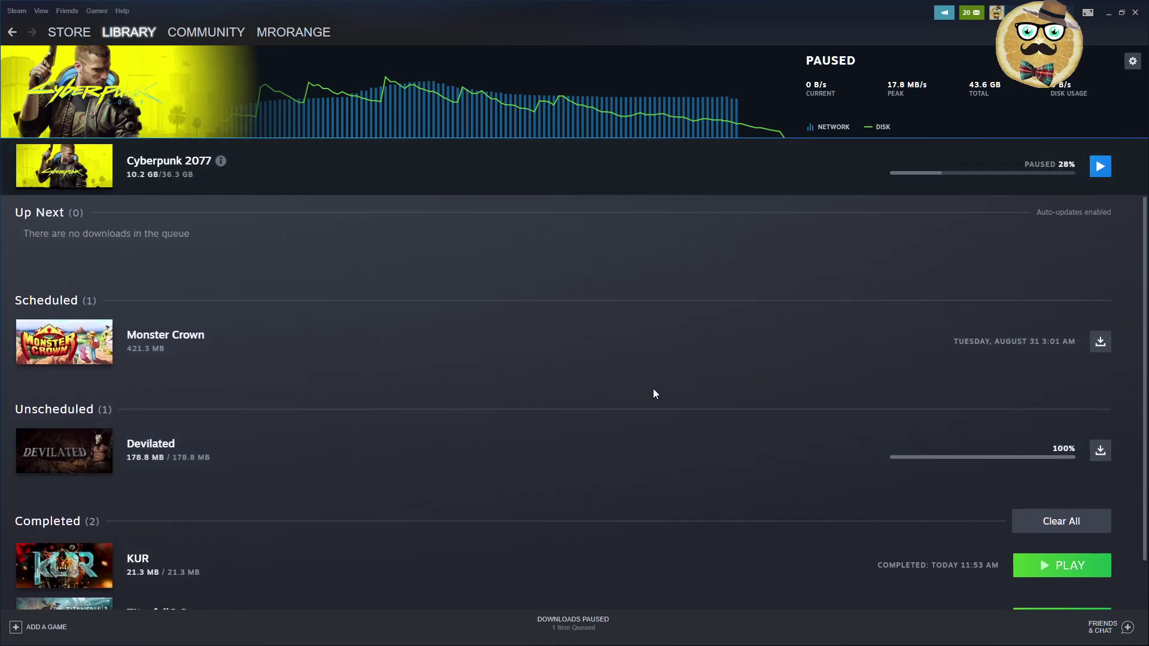